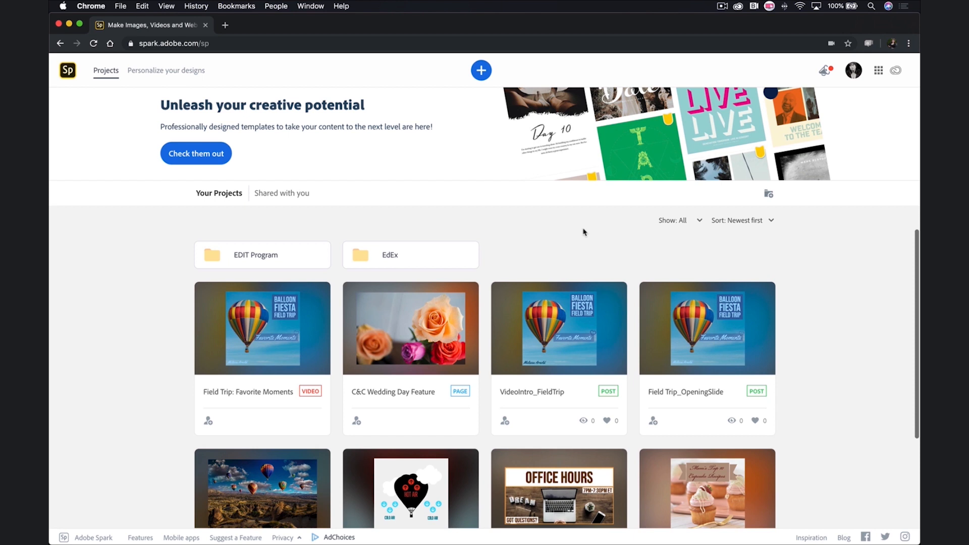
# Step: Open the new-project template chooser from the + button on the projects page
pyautogui.click(481, 70)
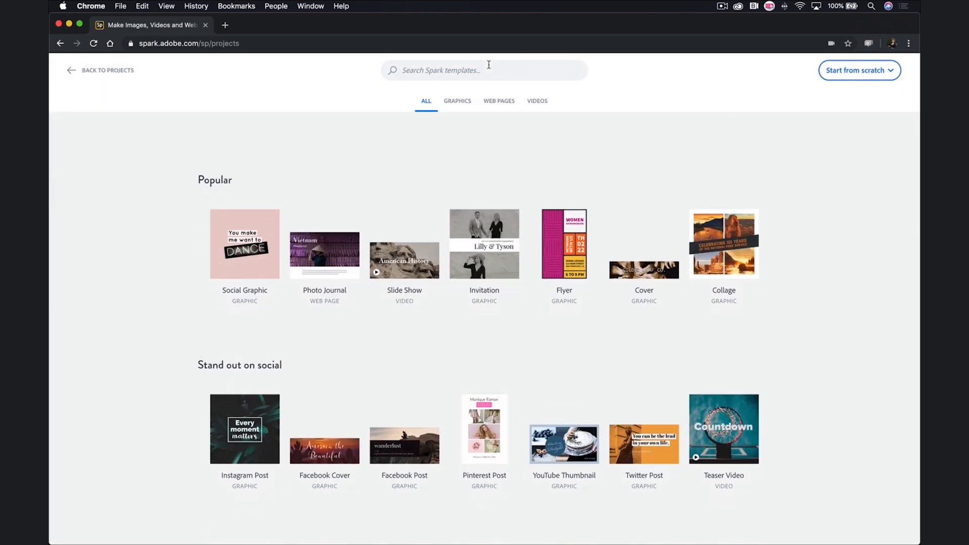
# Step: Start a blank video titled 'Field Trip: Favorite Moments' from scratch, skipping the story templates
pyautogui.click(869, 77)
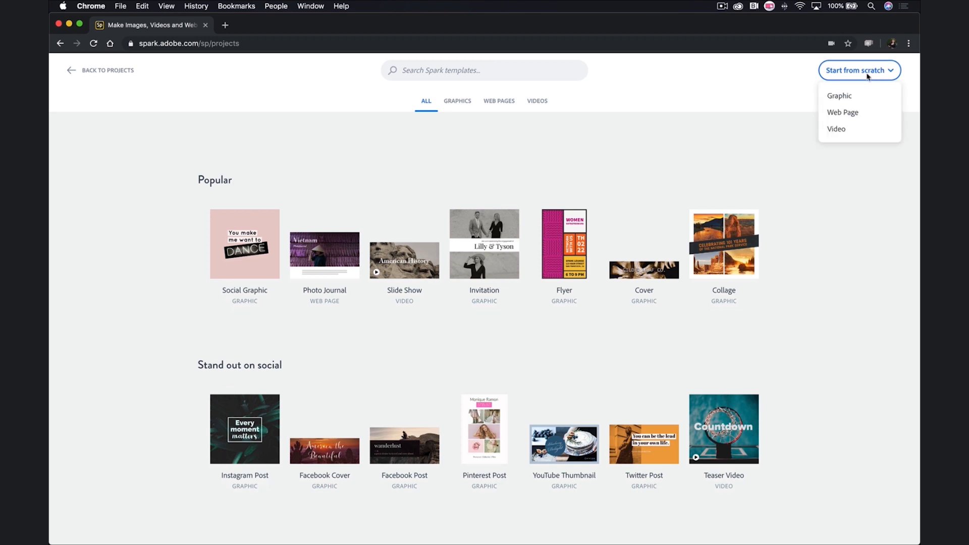
pyautogui.click(847, 133)
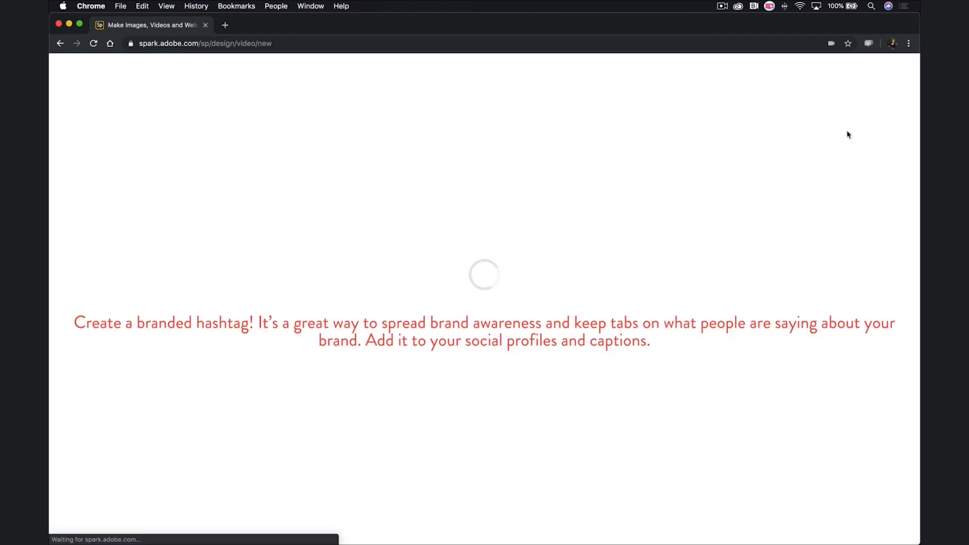
pyautogui.write('Field Trip: Favorite Moments')
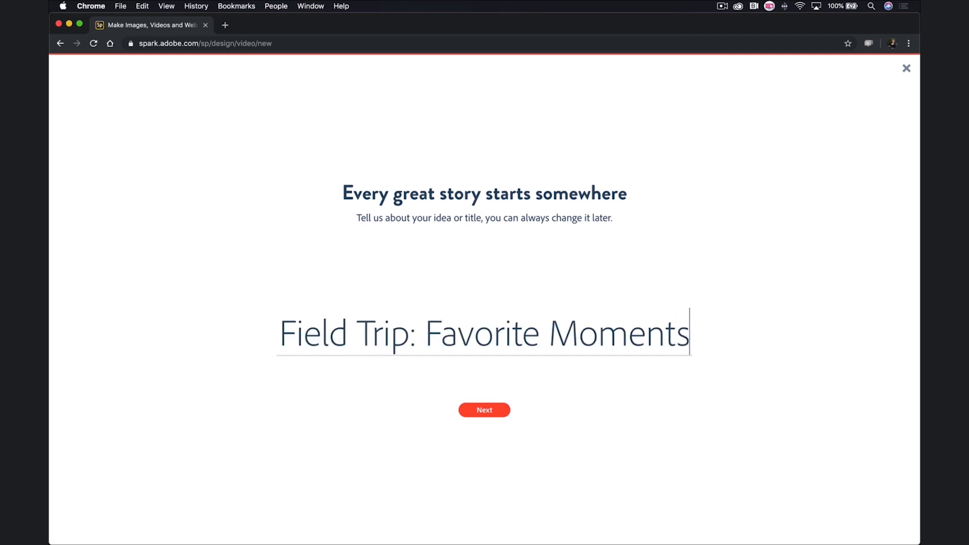
pyautogui.click(489, 411)
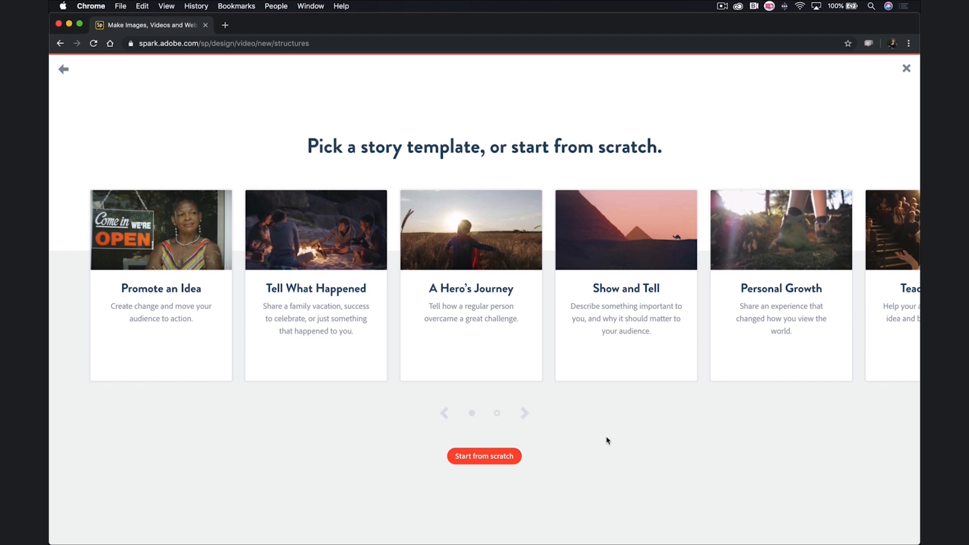
pyautogui.click(509, 459)
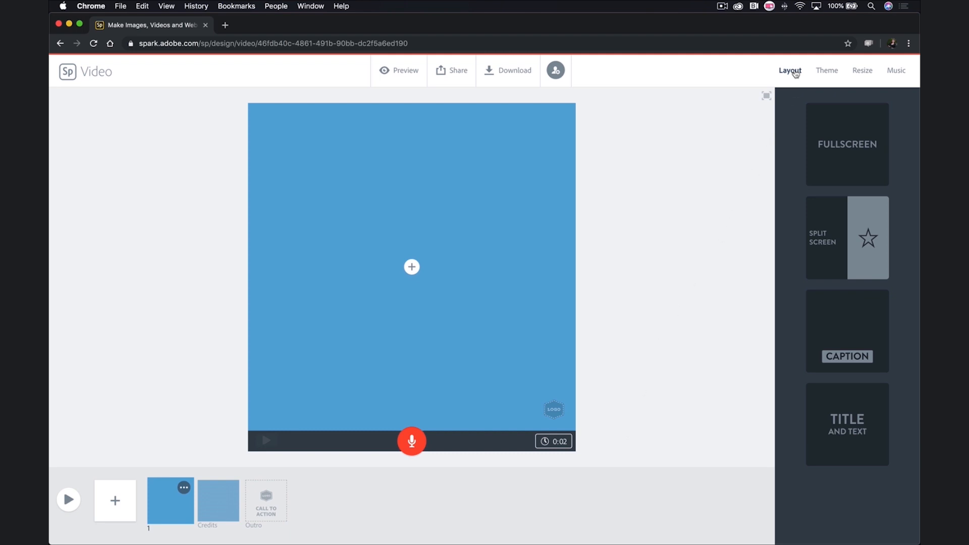
# Step: Look through the video themes, keeping Tidal, then view the Resize options
pyautogui.click(827, 75)
pyautogui.scroll(-3, 841, 197)
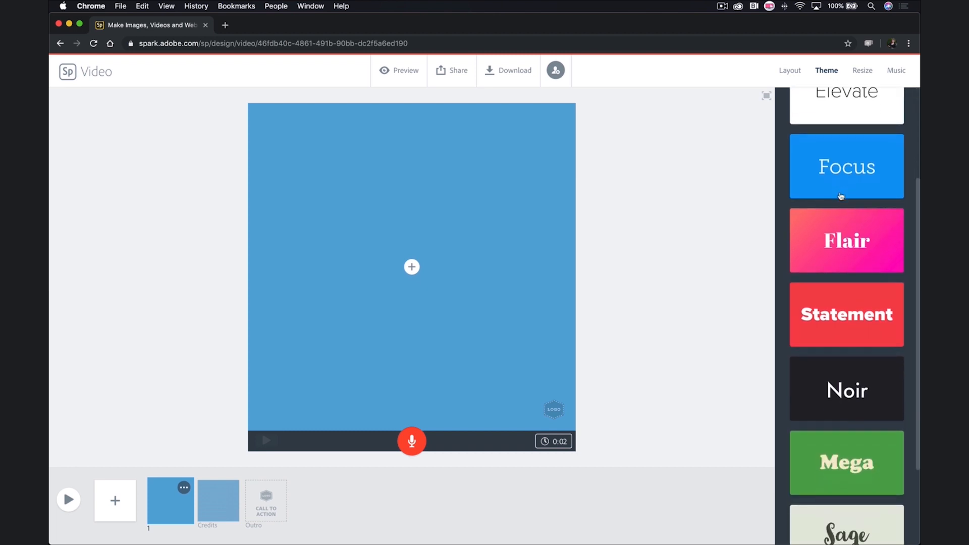
pyautogui.scroll(-3, 840, 196)
pyautogui.scroll(7, 840, 196)
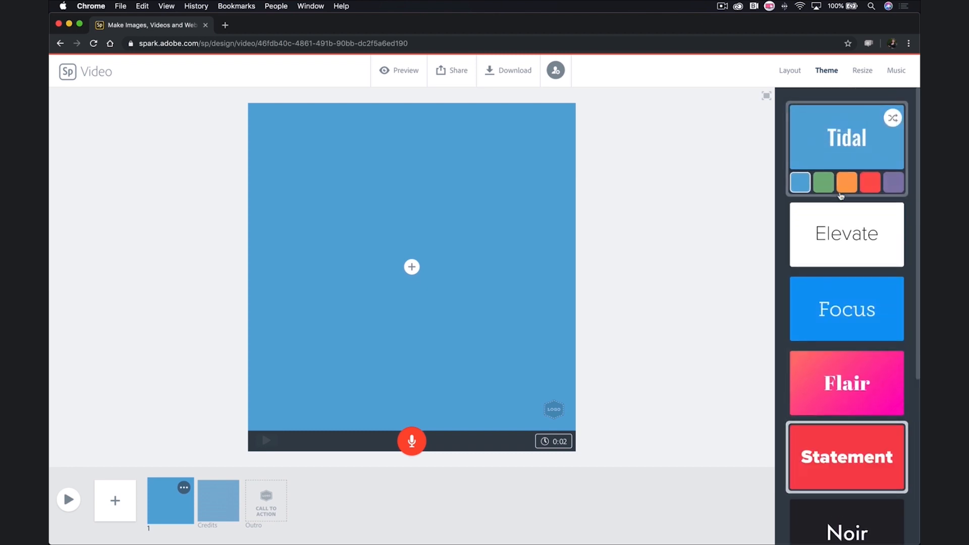
pyautogui.click(861, 71)
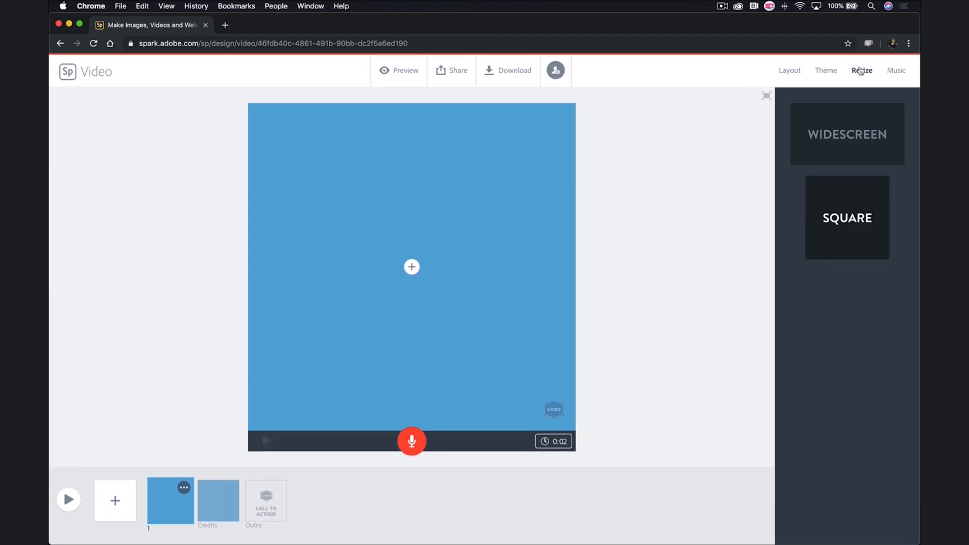
# Step: Turn the Music toggle off so the video has no soundtrack, then return to slide 1
pyautogui.click(898, 72)
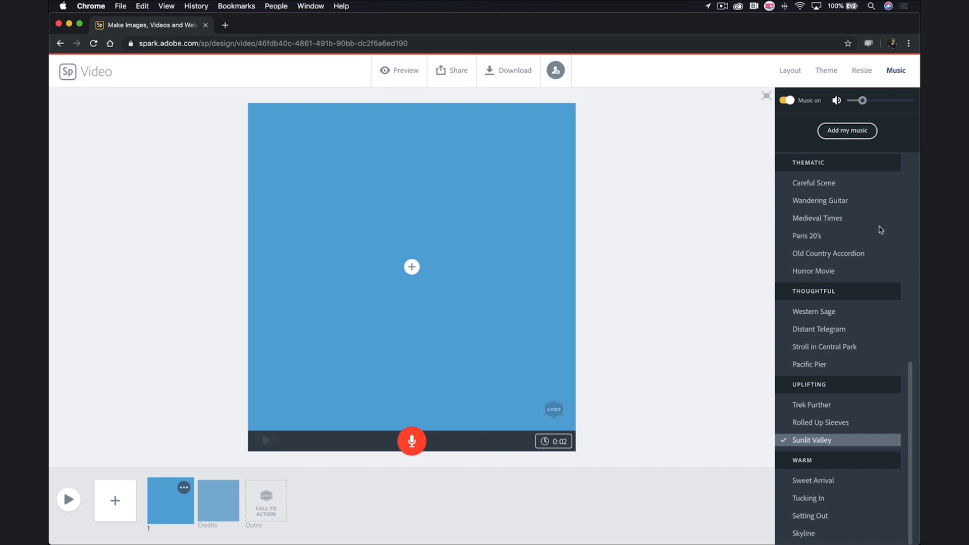
pyautogui.scroll(6, 883, 222)
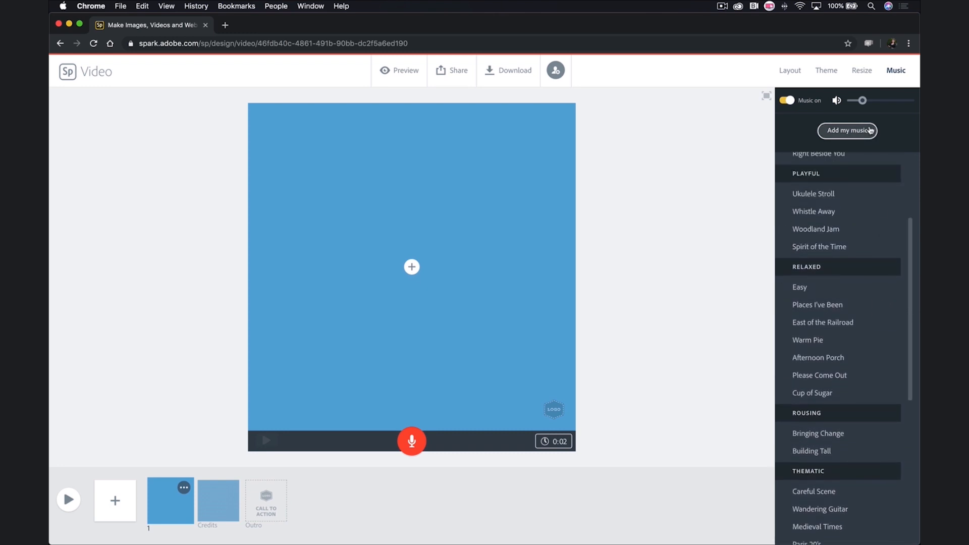
pyautogui.click(786, 100)
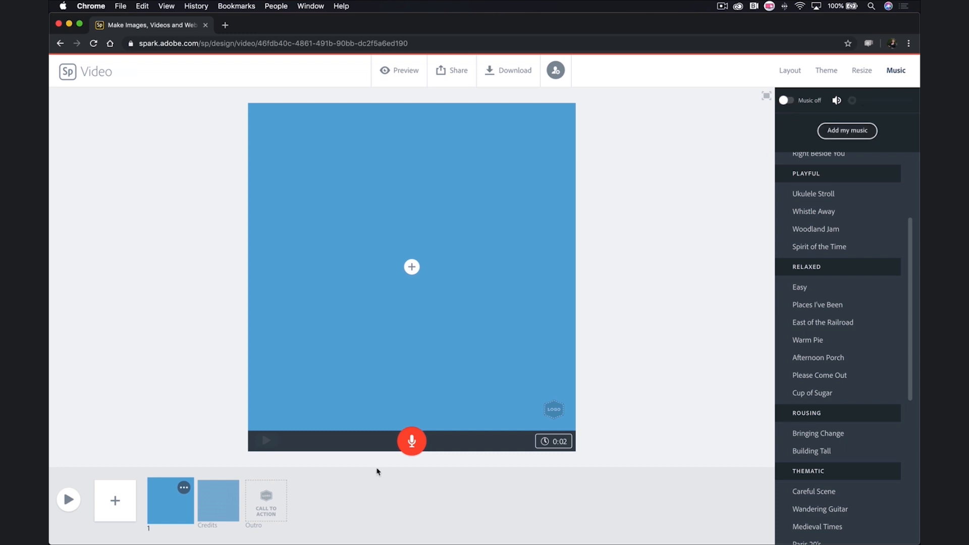
pyautogui.click(214, 502)
pyautogui.click(187, 504)
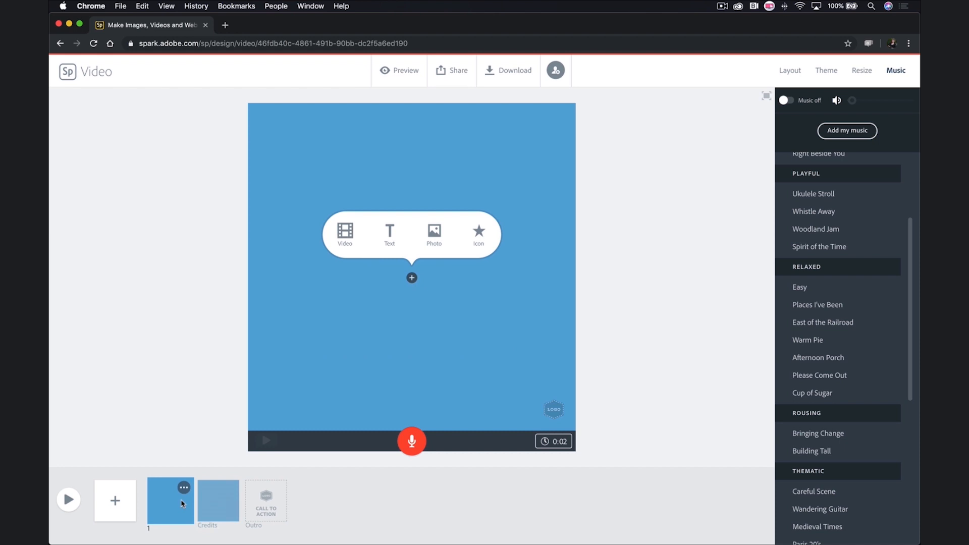
# Step: Add two blank slides and drag the original slide into second place in the timeline
pyautogui.click(116, 505)
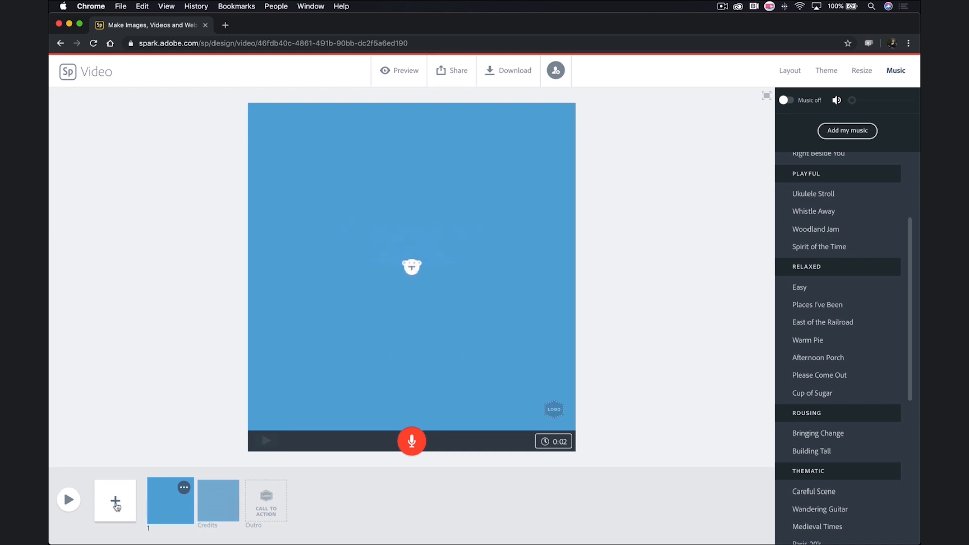
pyautogui.click(116, 505)
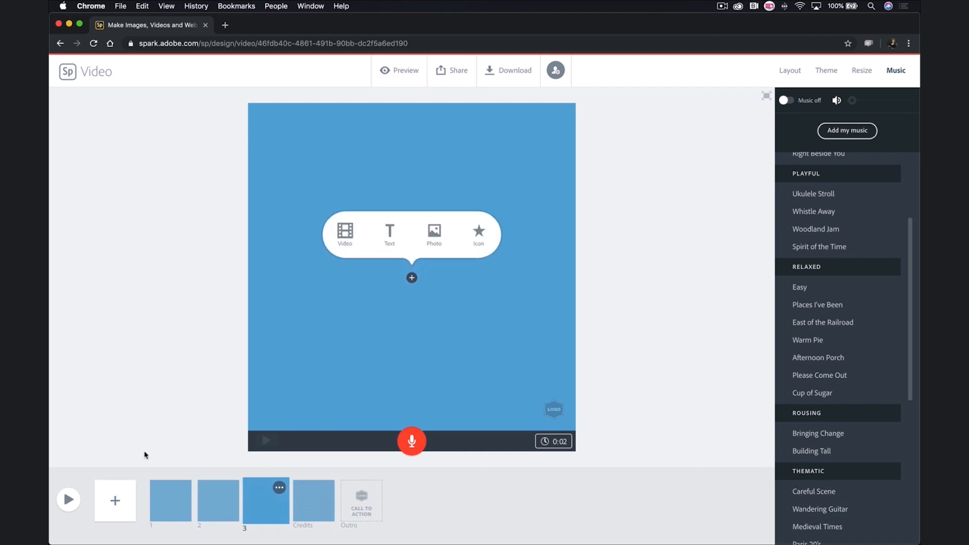
pyautogui.click(169, 497)
pyautogui.moveTo(170, 496); pyautogui.dragTo(263, 495)
pyautogui.click(789, 70)
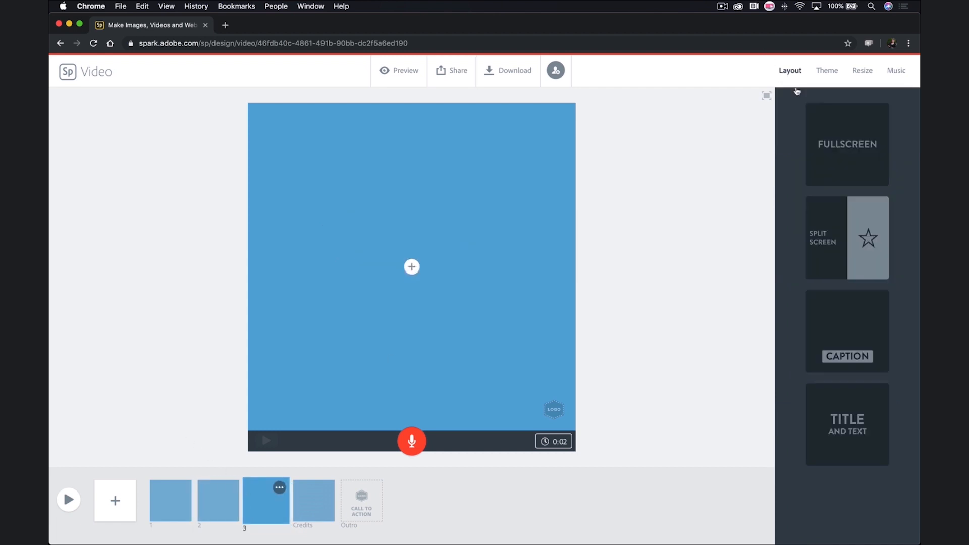
# Step: Try Split Screen, Caption and Title and Text layouts on slide 3, settling on Fullscreen
pyautogui.click(853, 237)
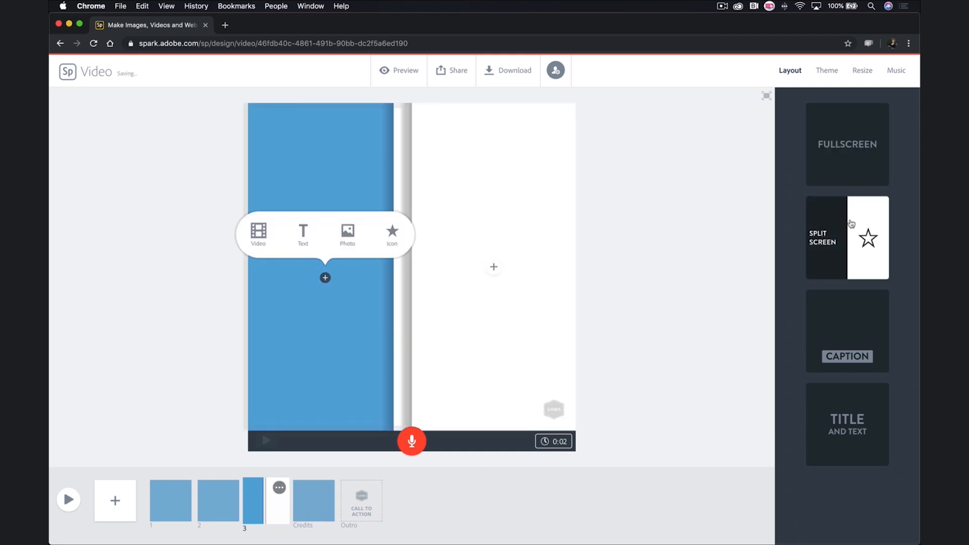
pyautogui.click(840, 323)
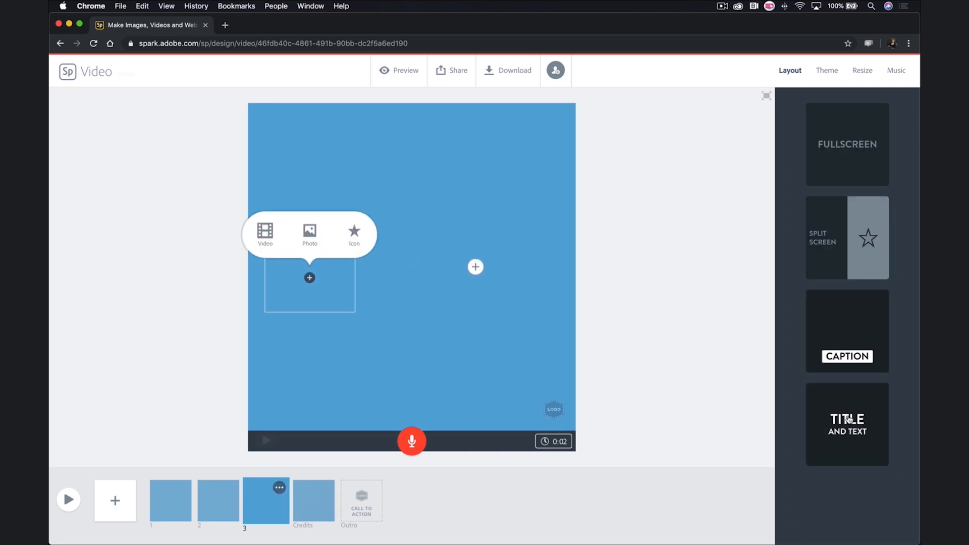
pyautogui.click(855, 319)
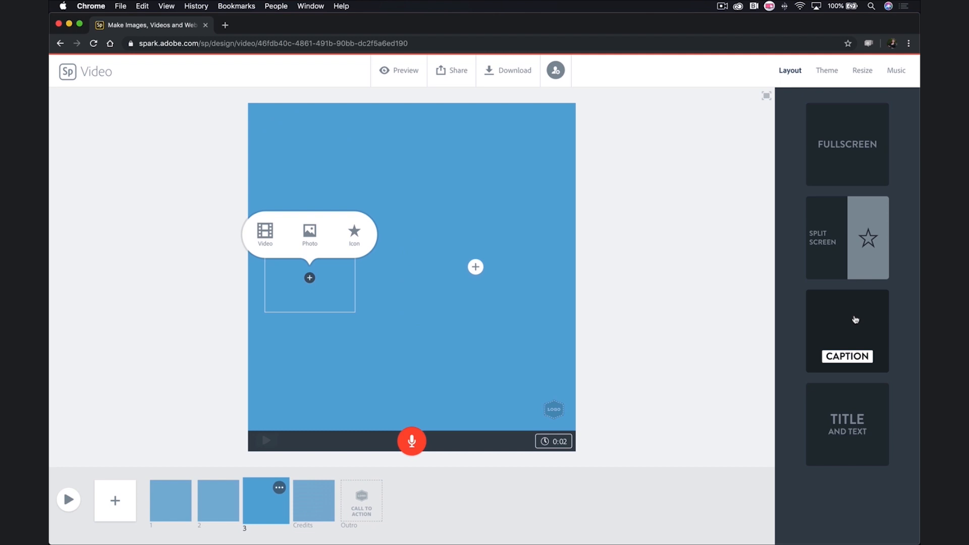
pyautogui.click(847, 144)
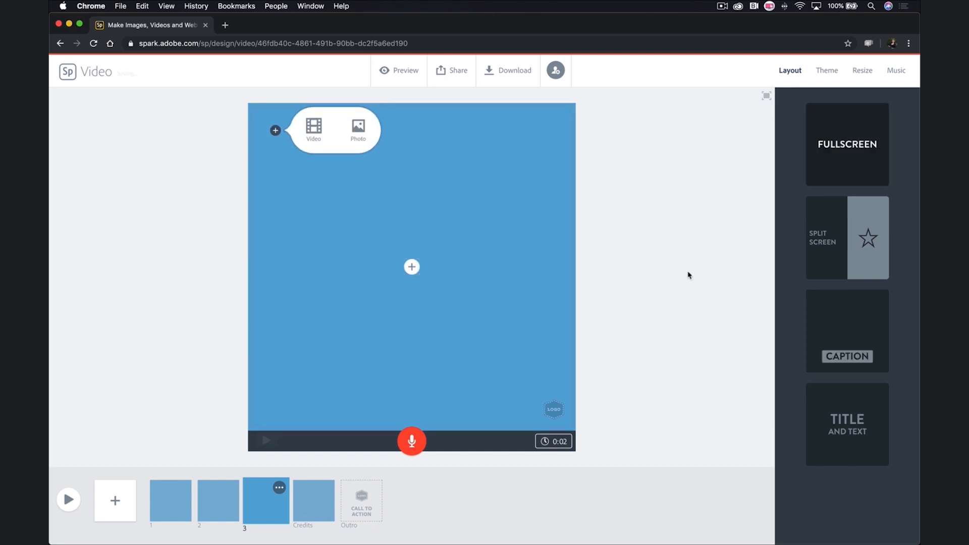
# Step: Check the content choices for slide 3's centre and background, then select slide 1
pyautogui.click(411, 267)
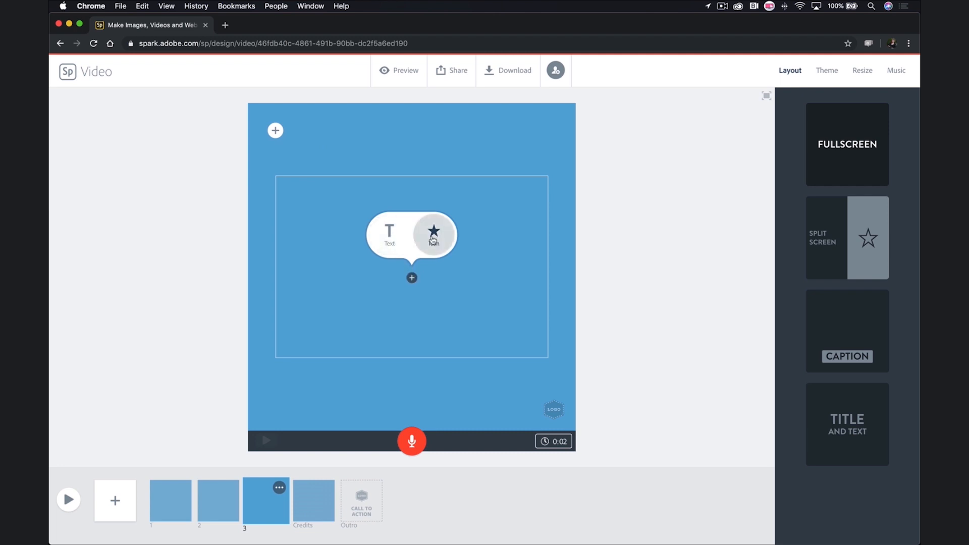
pyautogui.click(275, 131)
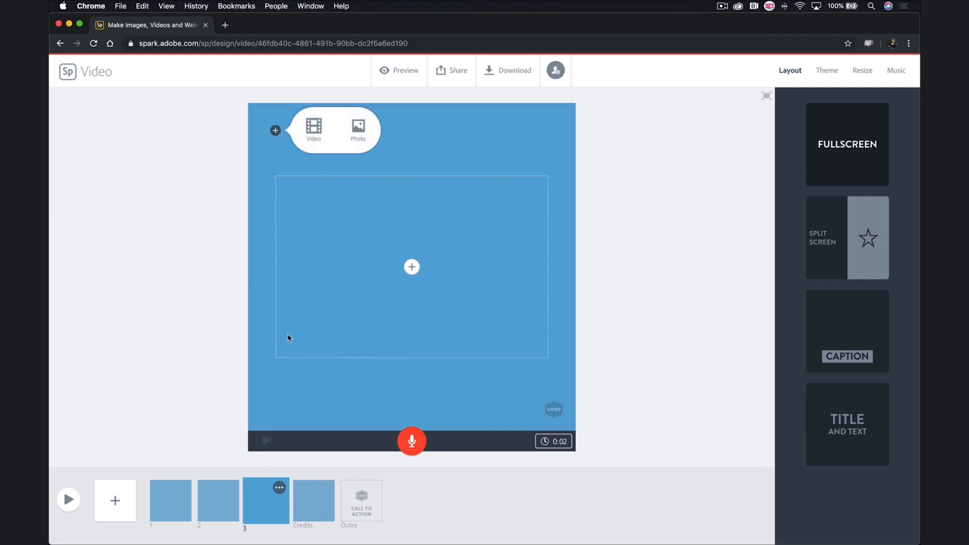
pyautogui.click(182, 492)
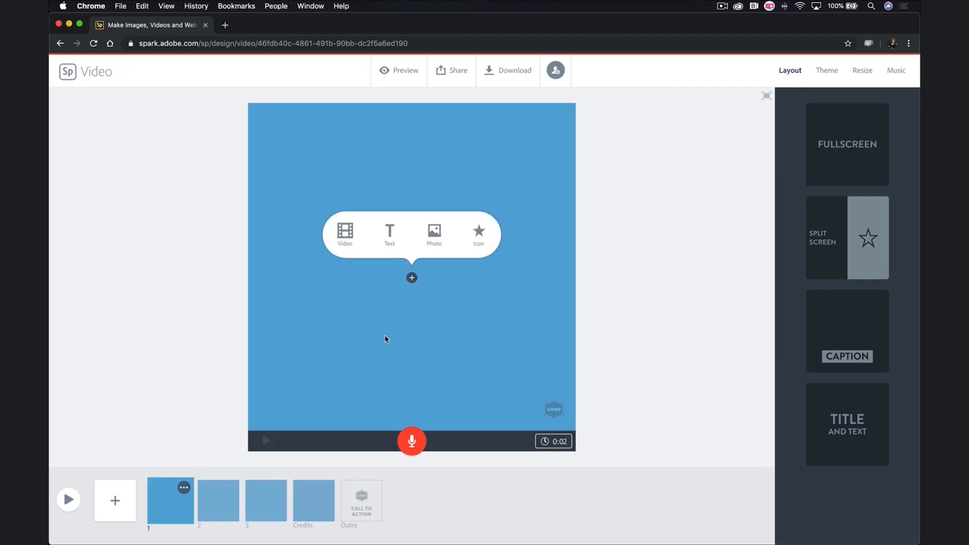
# Step: Upload VideoIntro_FieldTrip.png from the VIDEO folder as slide 1's photo
pyautogui.click(432, 249)
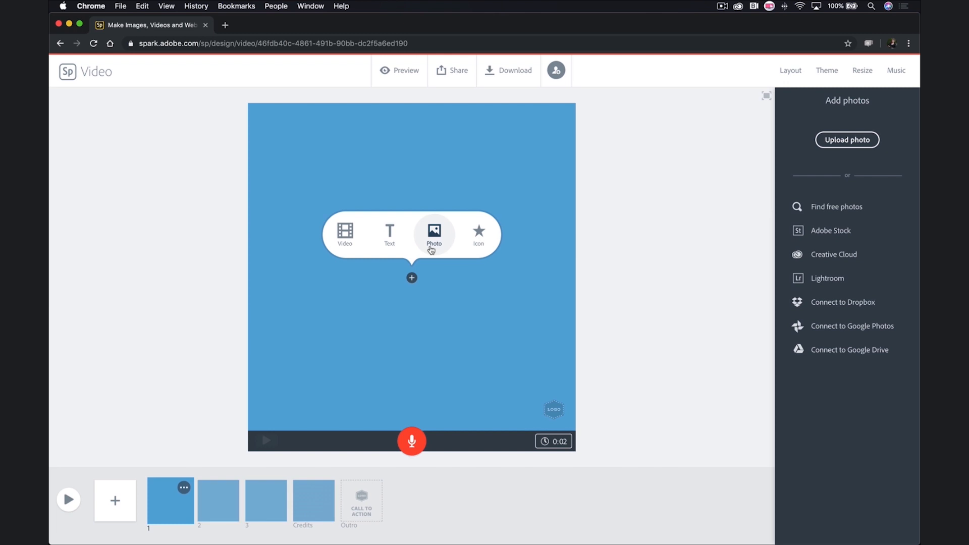
pyautogui.click(848, 139)
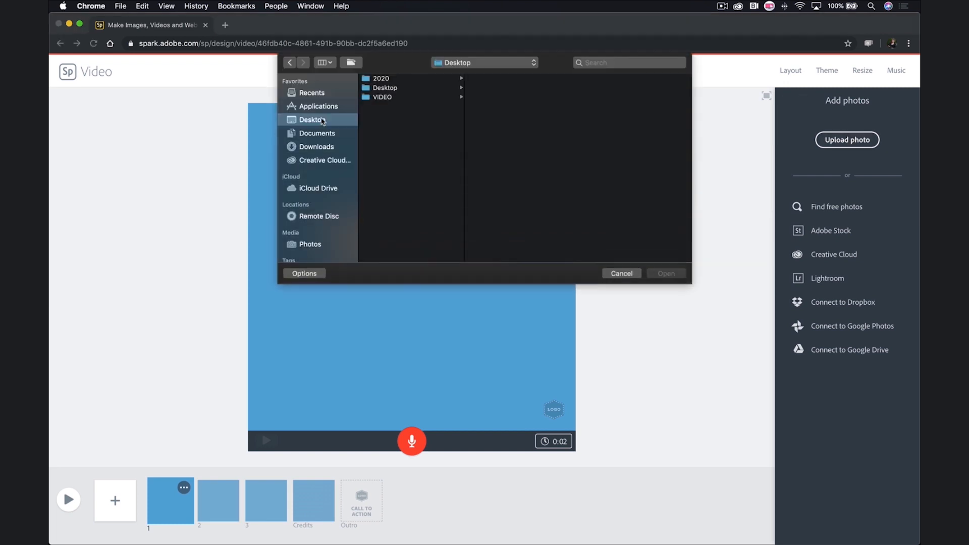
pyautogui.click(395, 98)
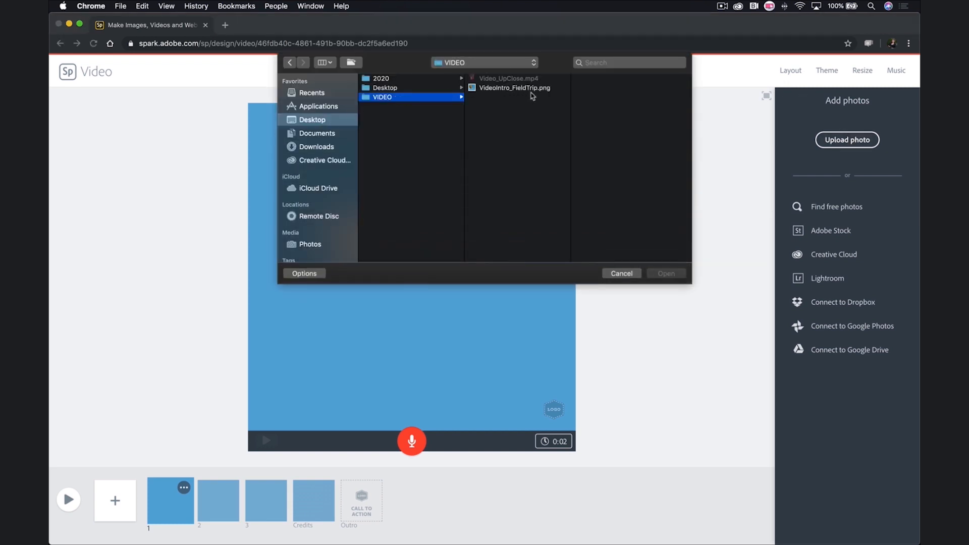
pyautogui.click(546, 89)
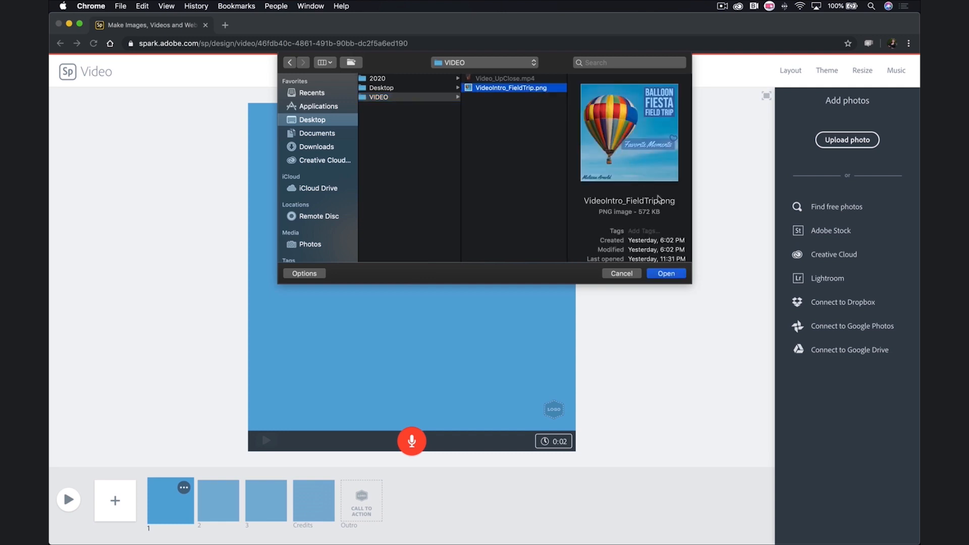
pyautogui.click(675, 277)
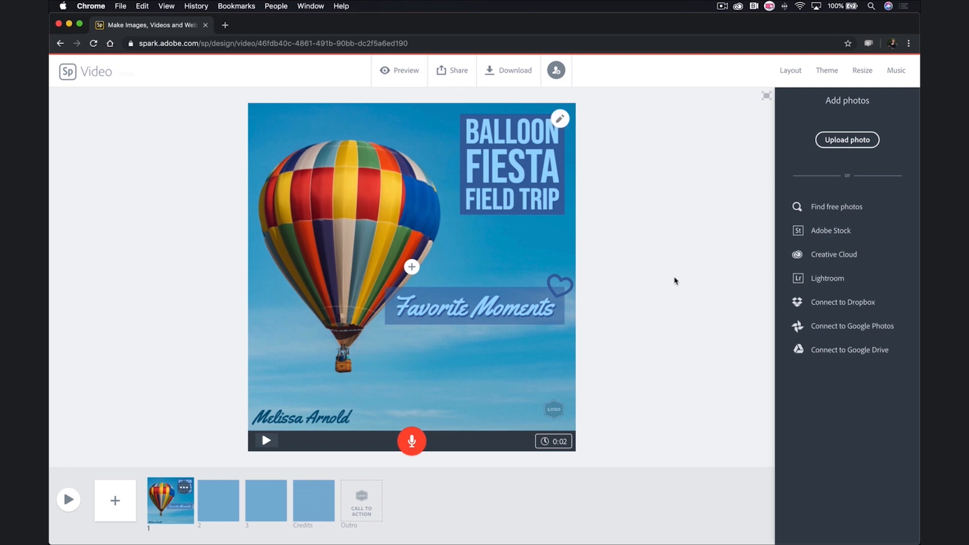
# Step: Add the Video_UpClose.mp4 night balloon clip as slide 2's video
pyautogui.click(227, 507)
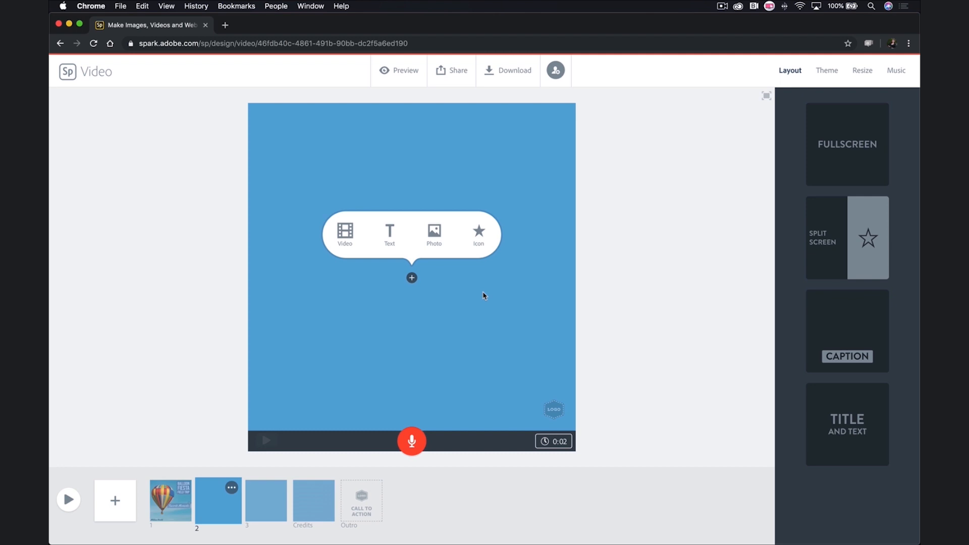
pyautogui.click(345, 233)
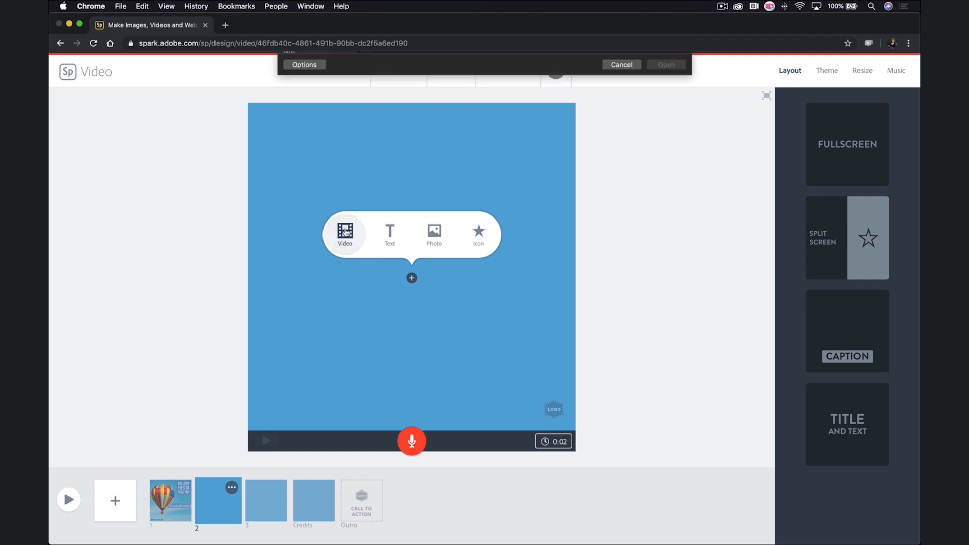
pyautogui.click(430, 80)
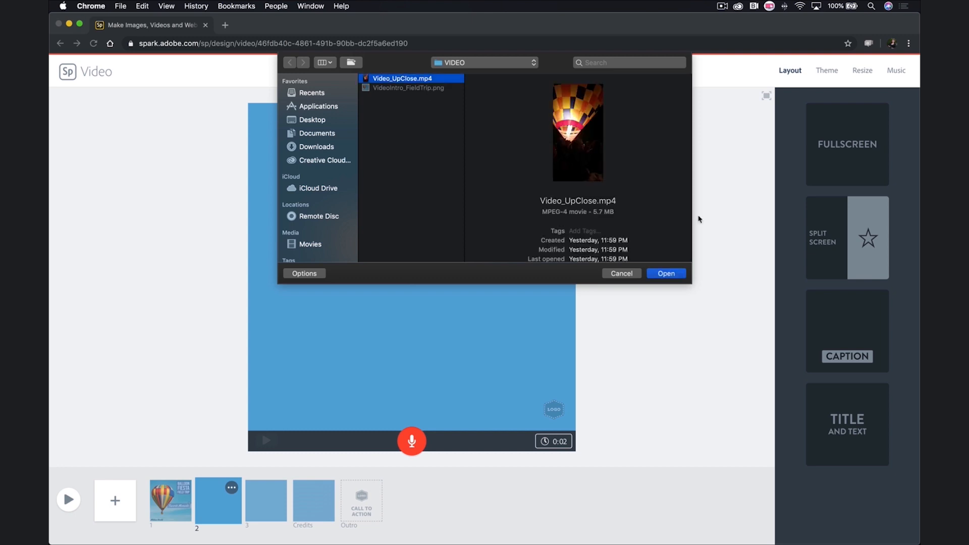
pyautogui.click(670, 275)
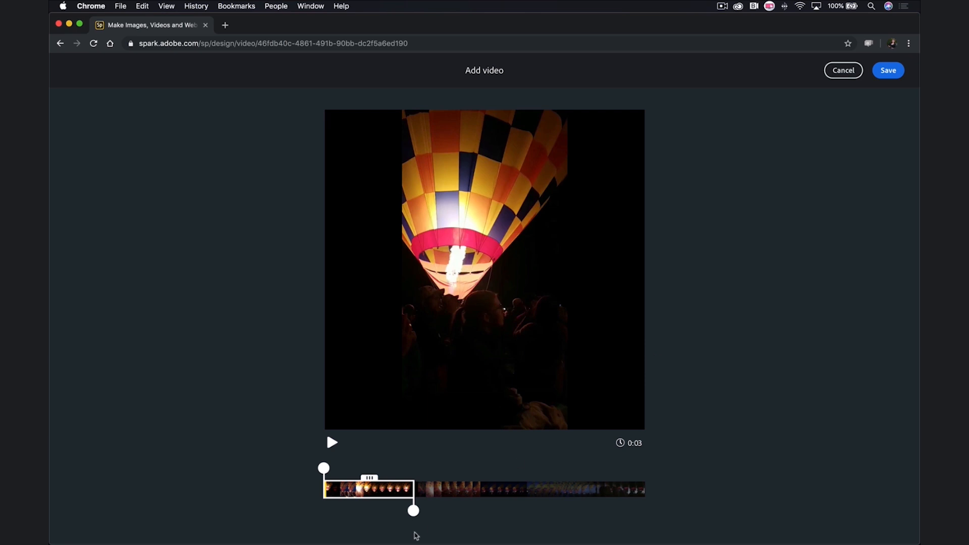
# Step: Trim the balloon clip to a roughly 0:04 section starting near 0:01.2 and save it
pyautogui.moveTo(413, 511); pyautogui.dragTo(432, 503)
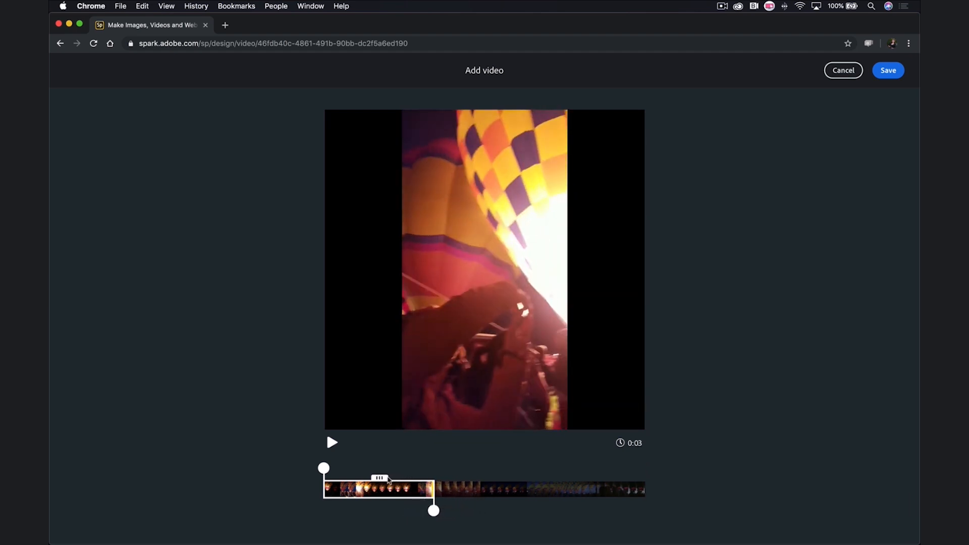
pyautogui.moveTo(380, 478); pyautogui.dragTo(420, 478)
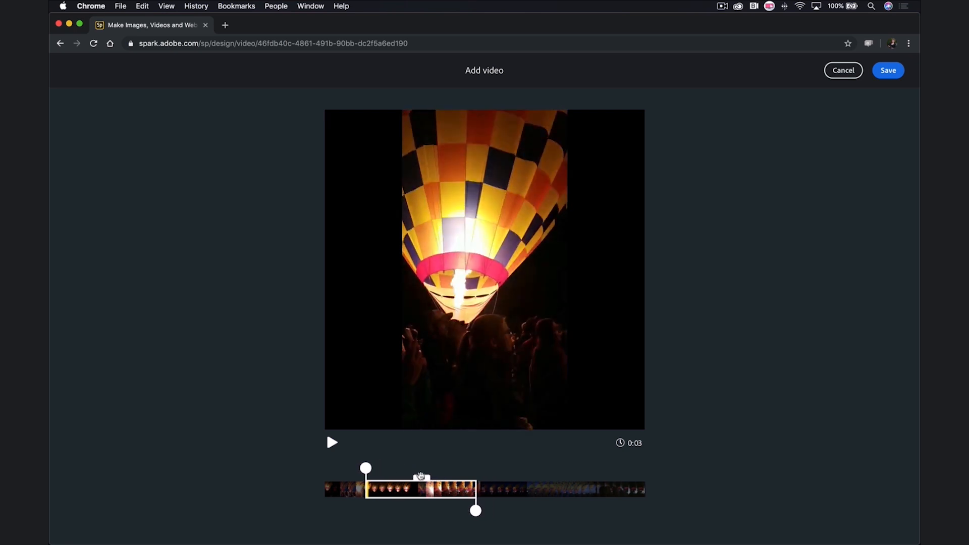
pyautogui.moveTo(476, 510); pyautogui.dragTo(482, 510)
pyautogui.moveTo(366, 467); pyautogui.dragTo(354, 468)
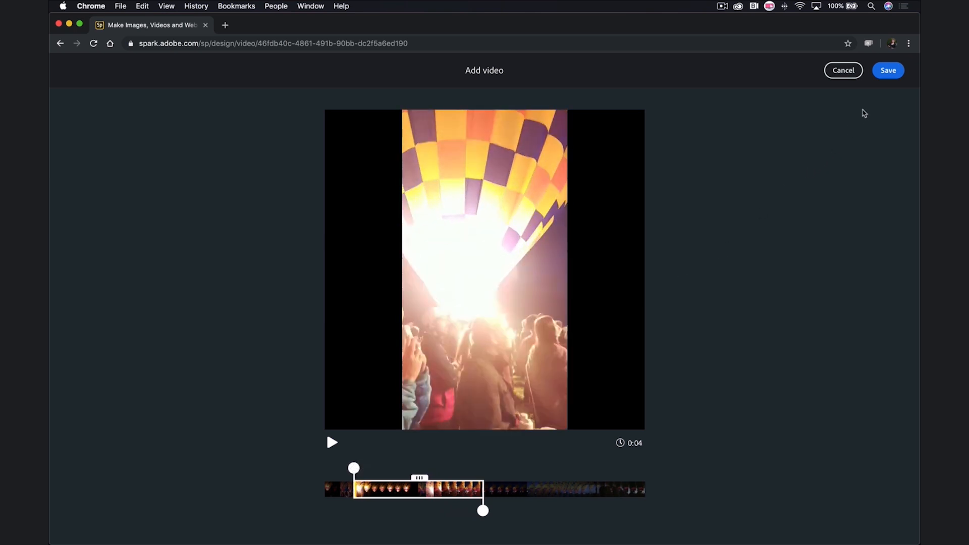
pyautogui.click(888, 72)
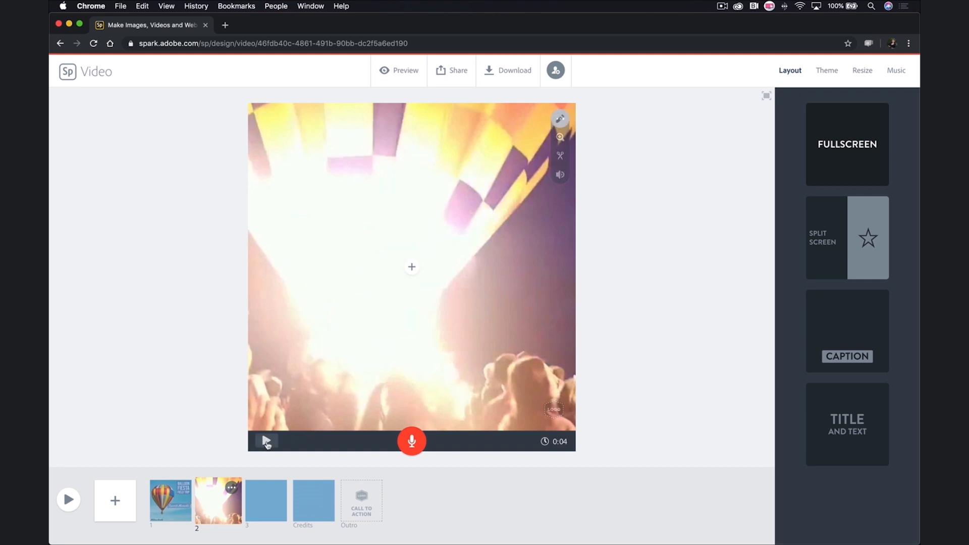
# Step: Play the clip, then re-trim it to a 0:03 section on the glowing burner and save
pyautogui.click(267, 441)
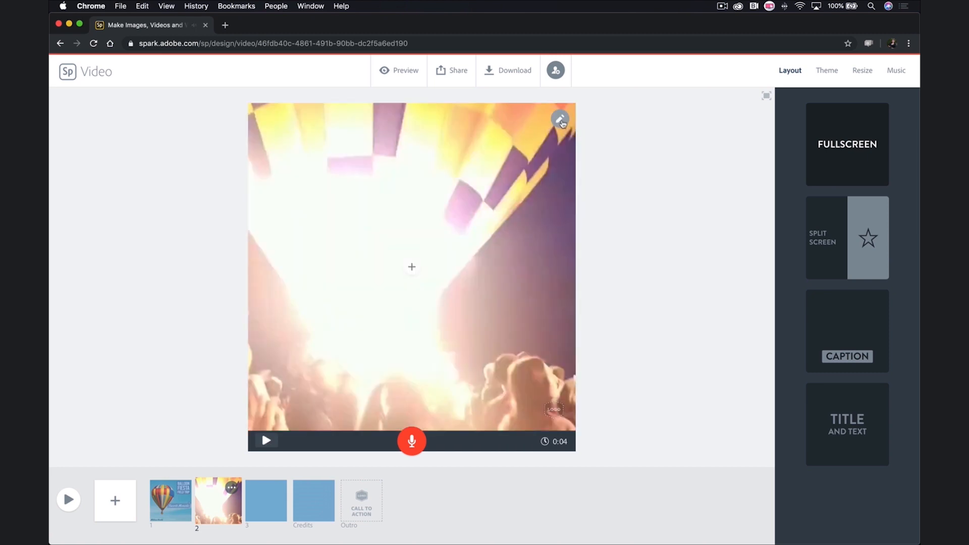
pyautogui.moveTo(560, 121)
pyautogui.click(560, 156)
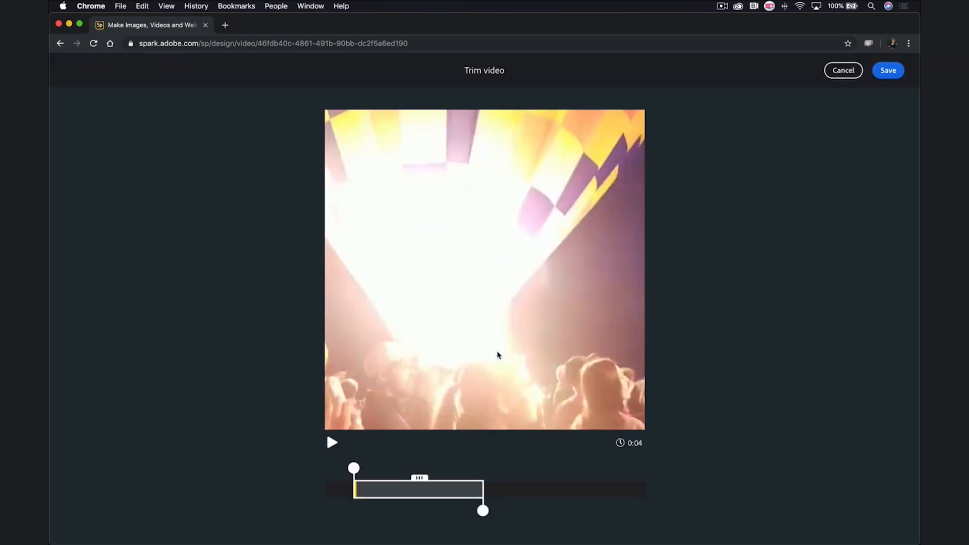
pyautogui.moveTo(420, 480); pyautogui.dragTo(446, 479)
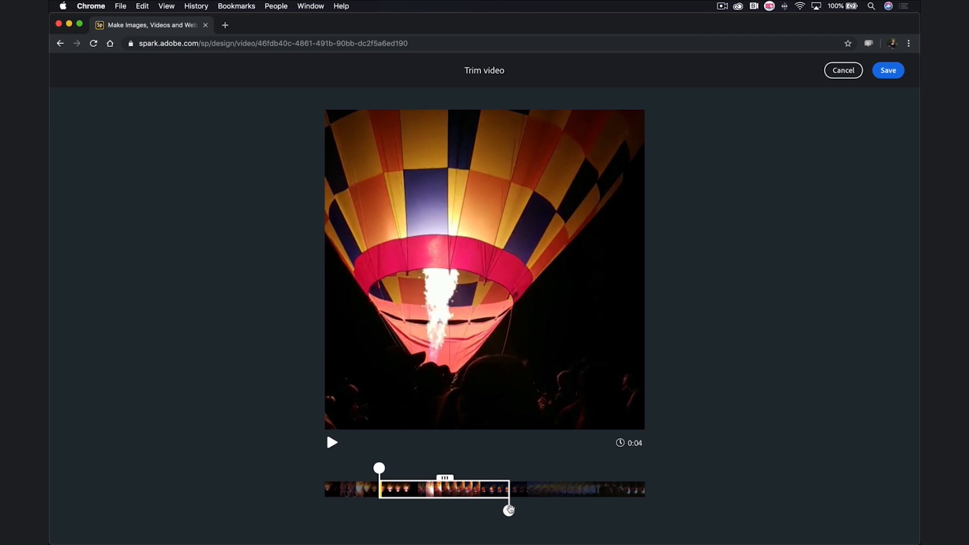
pyautogui.moveTo(508, 510); pyautogui.dragTo(476, 510)
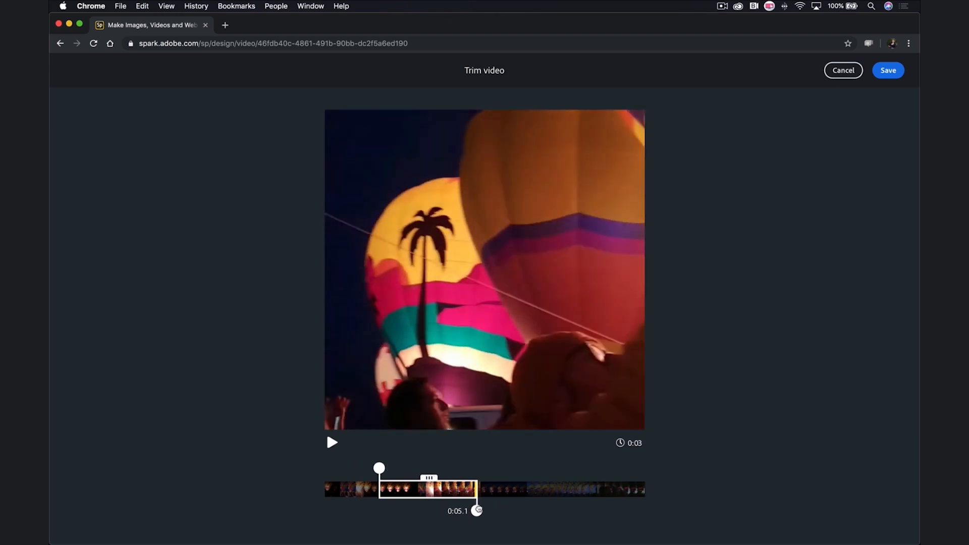
pyautogui.click(884, 73)
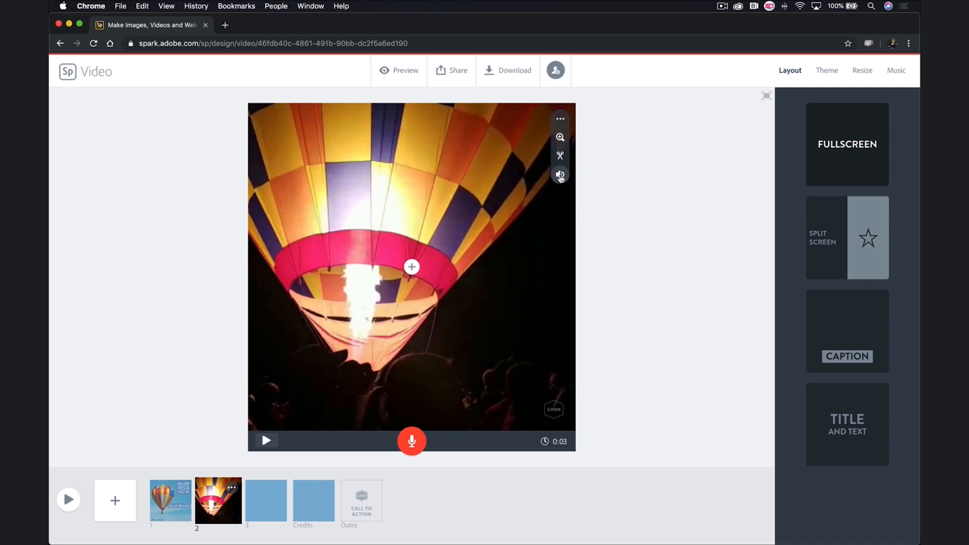
# Step: Mute the balloon clip's original sound, record a short voice narration, and play it back
pyautogui.click(559, 174)
pyautogui.click(560, 200)
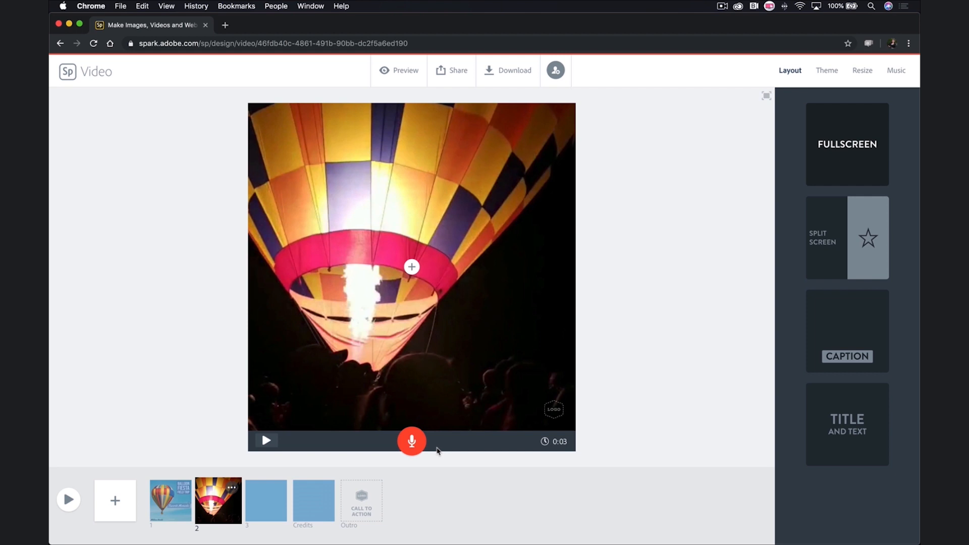
pyautogui.click(411, 441)
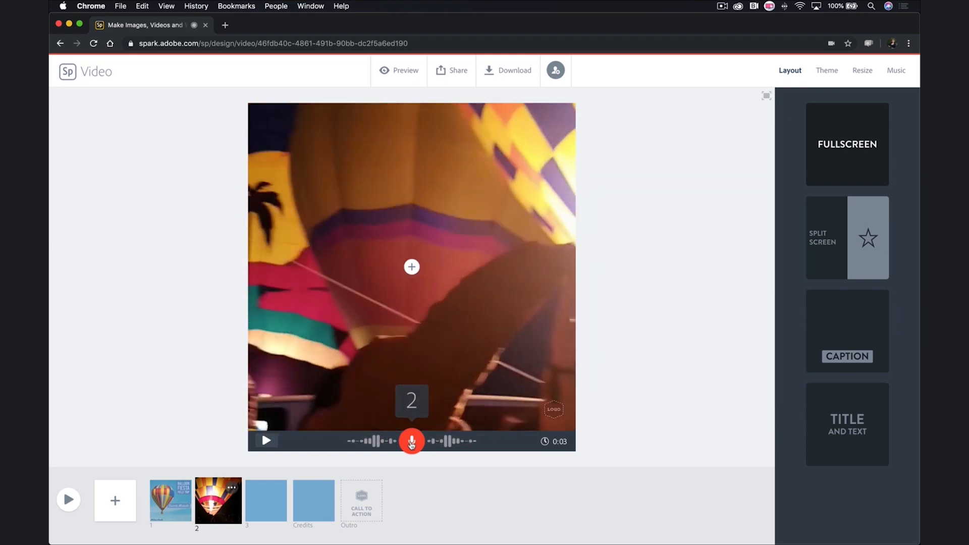
pyautogui.click(411, 445)
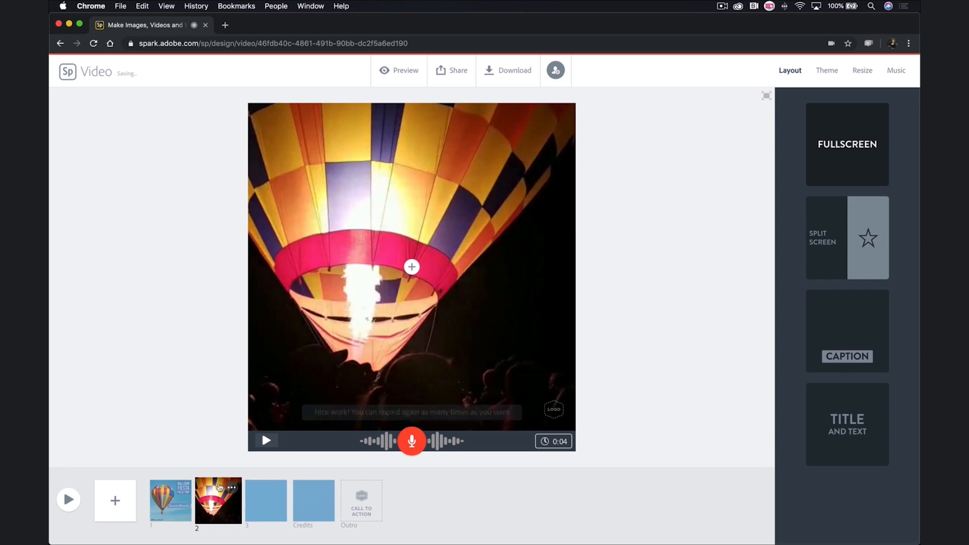
pyautogui.click(266, 443)
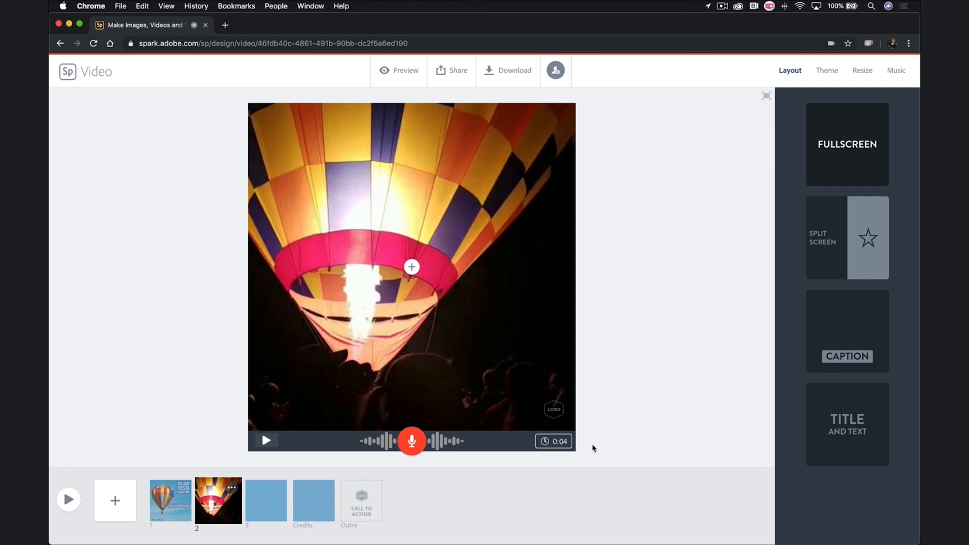
# Step: Turn on background music with the Uplifting track Sunlit Valley at about one-third volume
pyautogui.moveTo(553, 447)
pyautogui.click(895, 74)
pyautogui.scroll(-5, 838, 228)
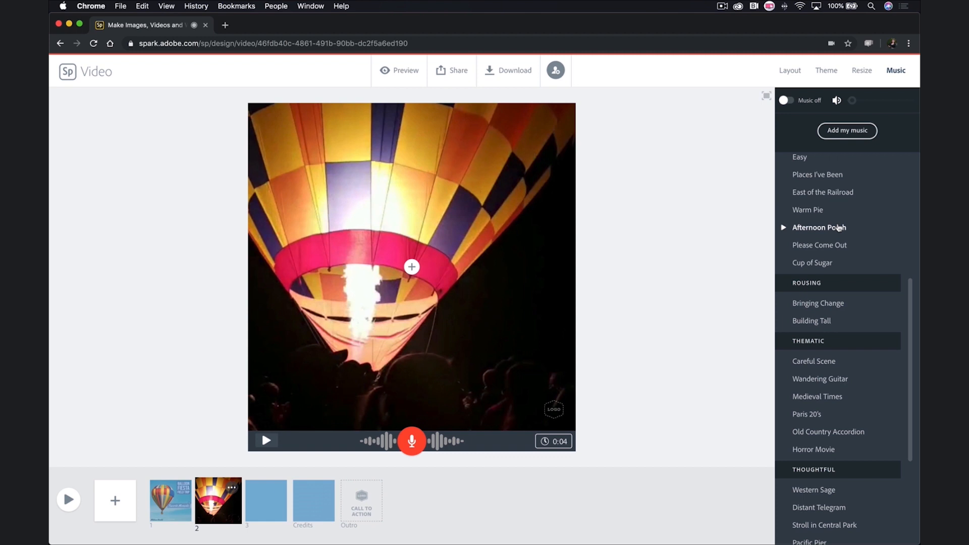
pyautogui.scroll(10, 838, 227)
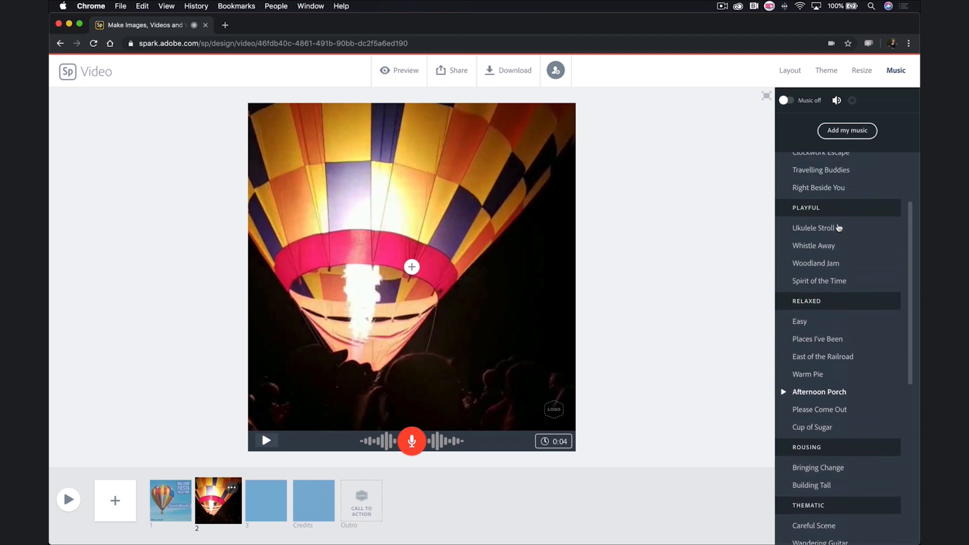
pyautogui.click(786, 100)
pyautogui.moveTo(853, 102)
pyautogui.mouseDown()
pyautogui.moveTo(896, 101)
pyautogui.moveTo(865, 100)
pyautogui.mouseUp()
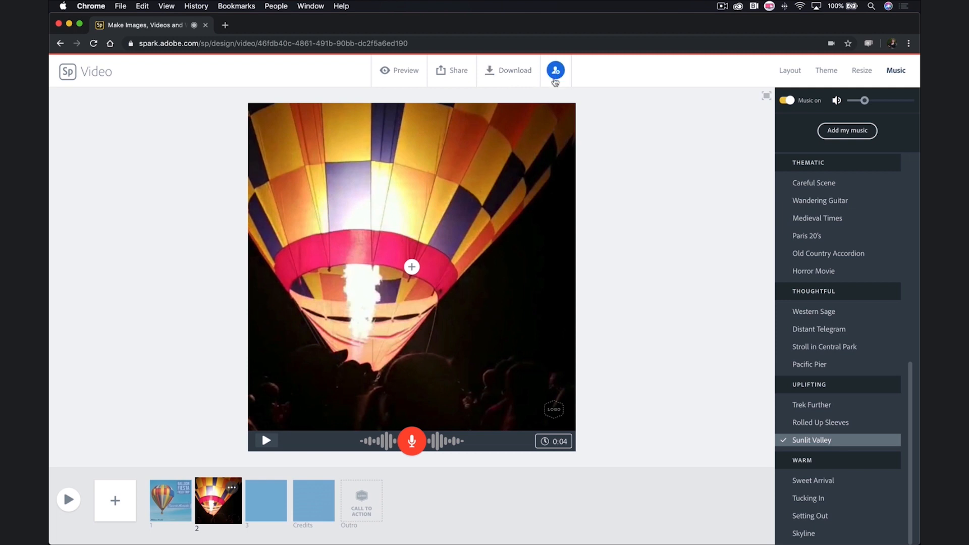
# Step: Publish the video from the Share menu and create its shareable link
pyautogui.click(453, 80)
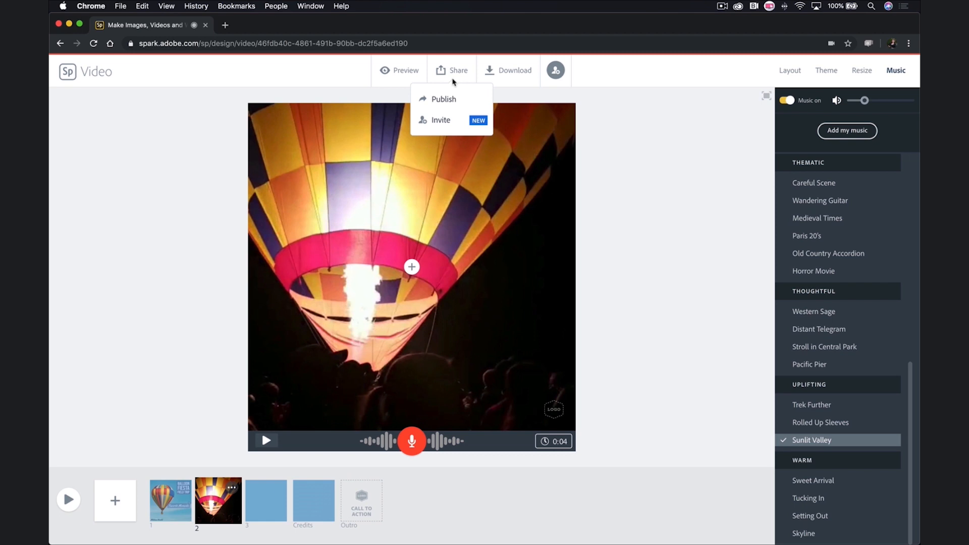
pyautogui.click(473, 97)
pyautogui.click(518, 400)
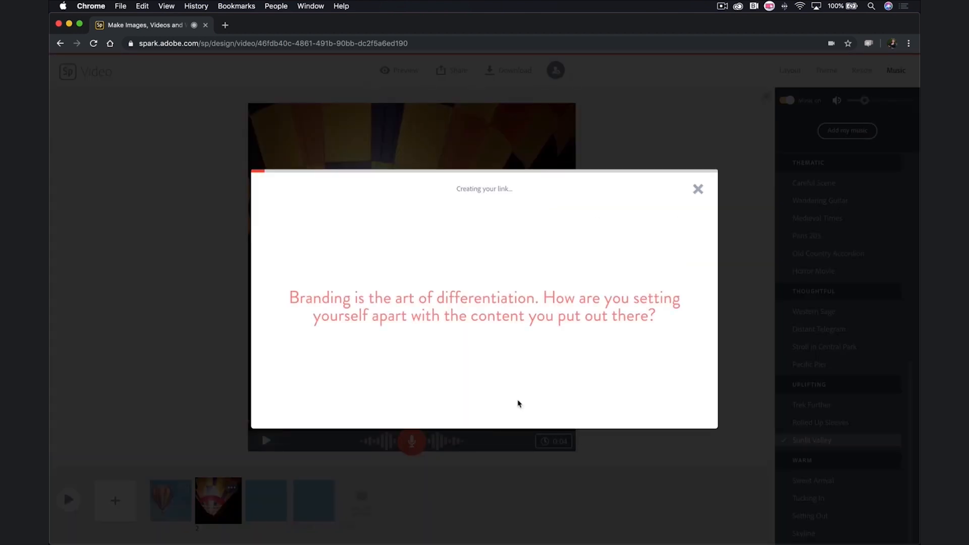